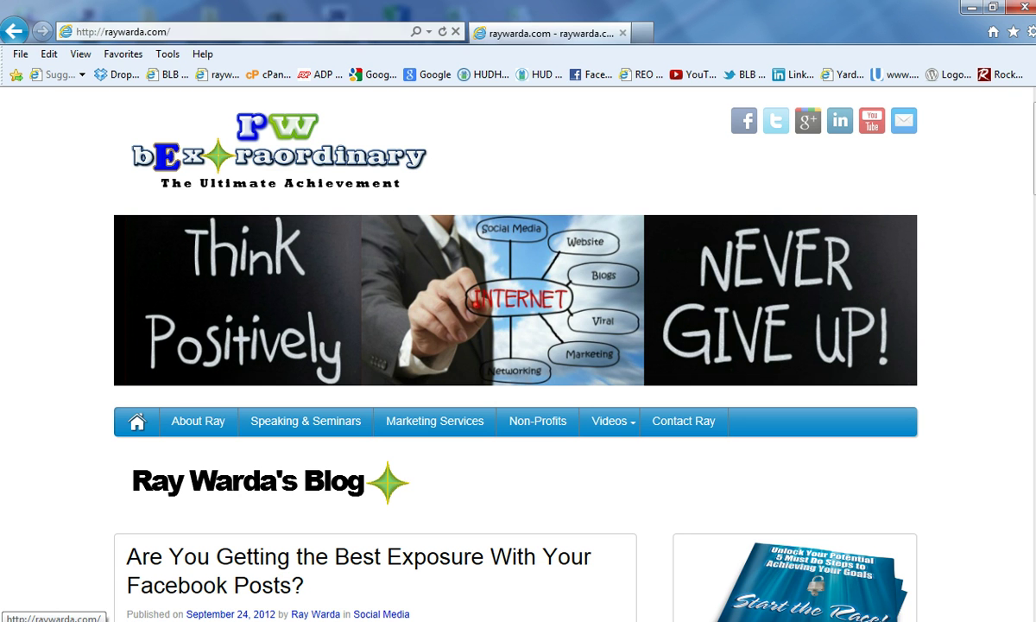
pyautogui.click(233, 31)
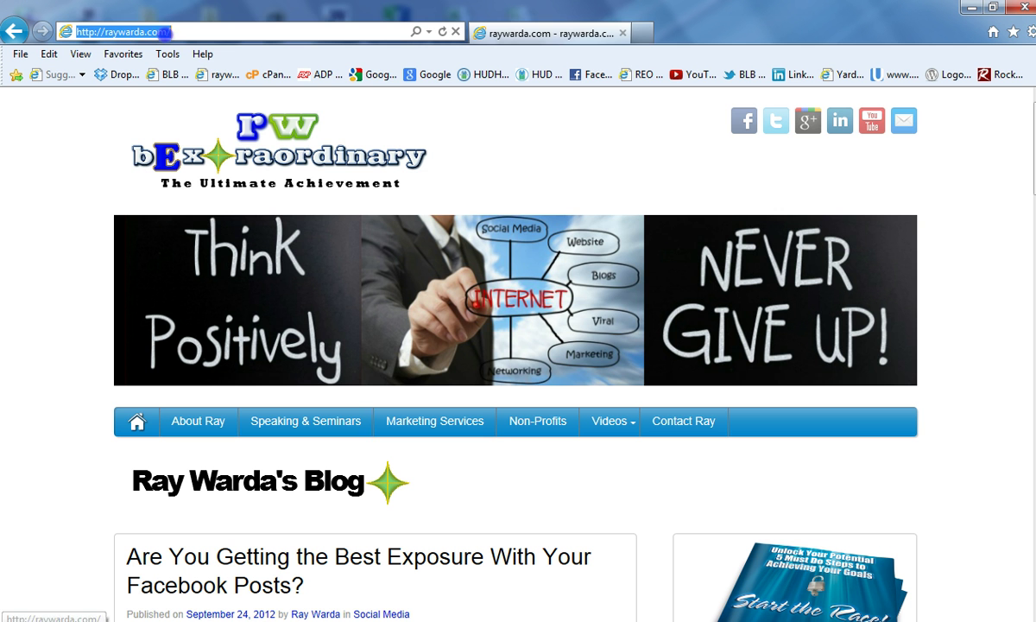
pyautogui.write('www.youtube')
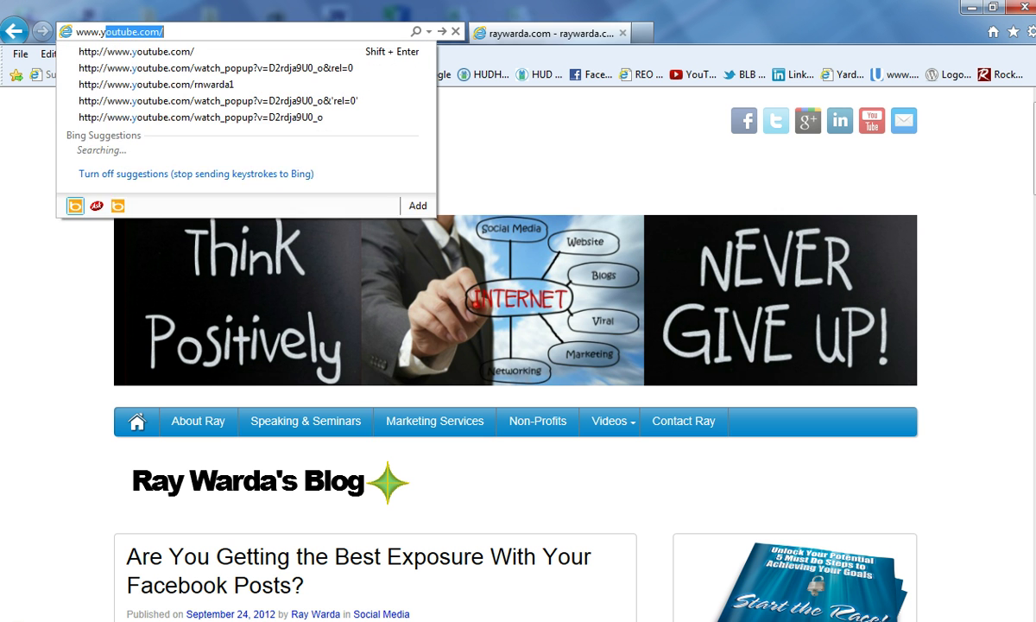
pyautogui.write('.com/')
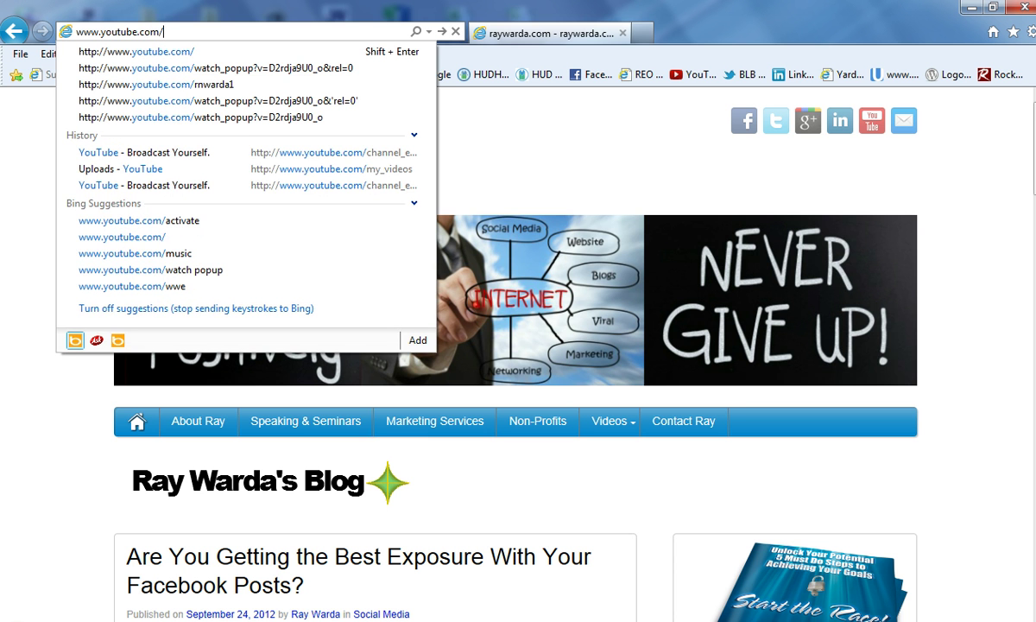
pyautogui.write('rnwarda1')
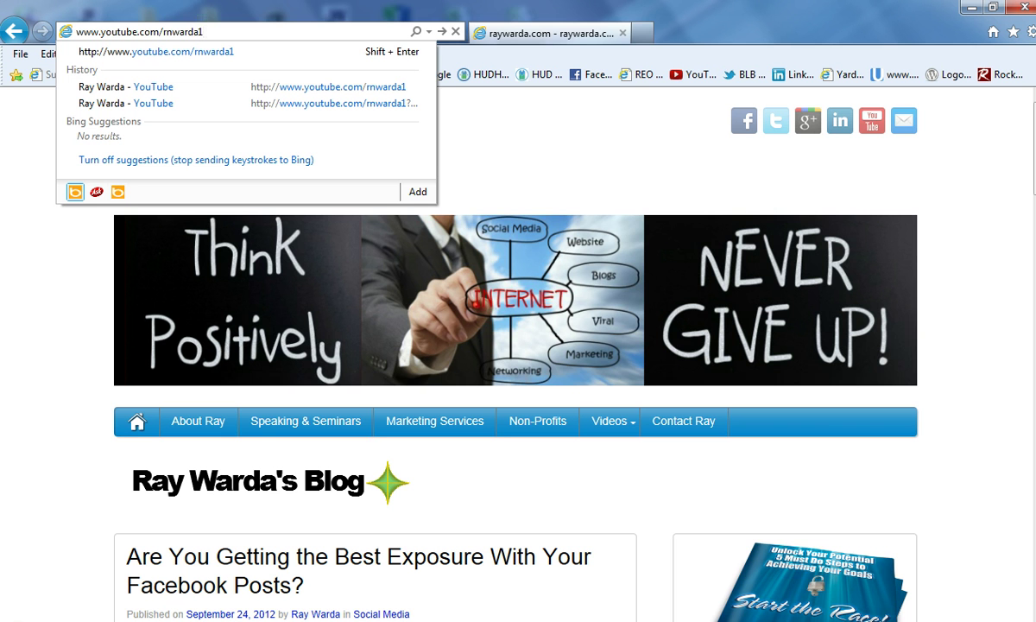
pyautogui.press('Return')
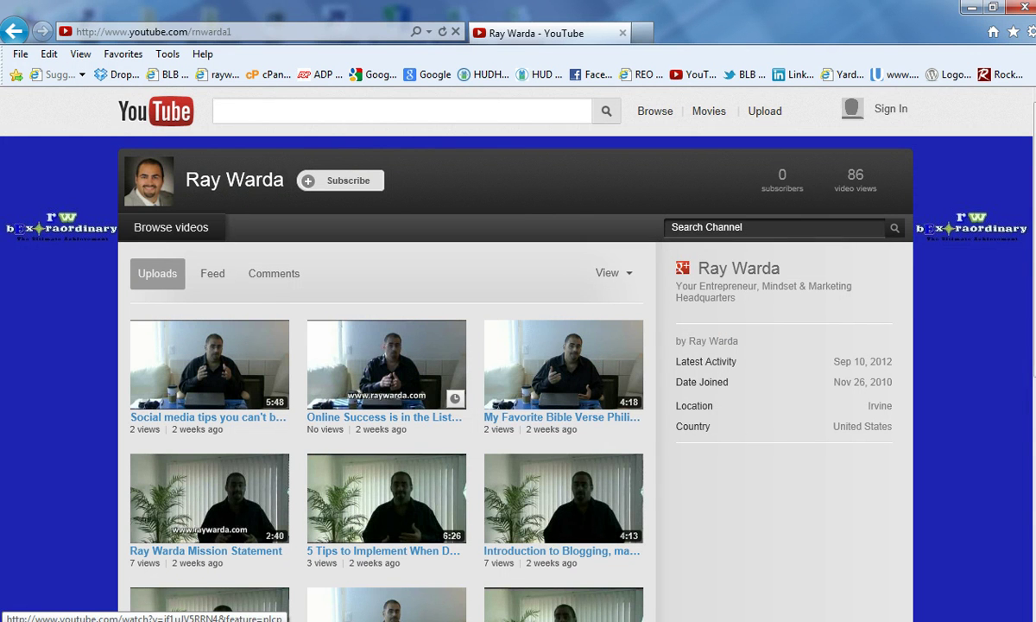
# Open the 'Social media tips you can't be without Facebook Twitter' video and pause it near 0:02.
pyautogui.scroll(-2, 386, 362)
pyautogui.scroll(2, 386, 363)
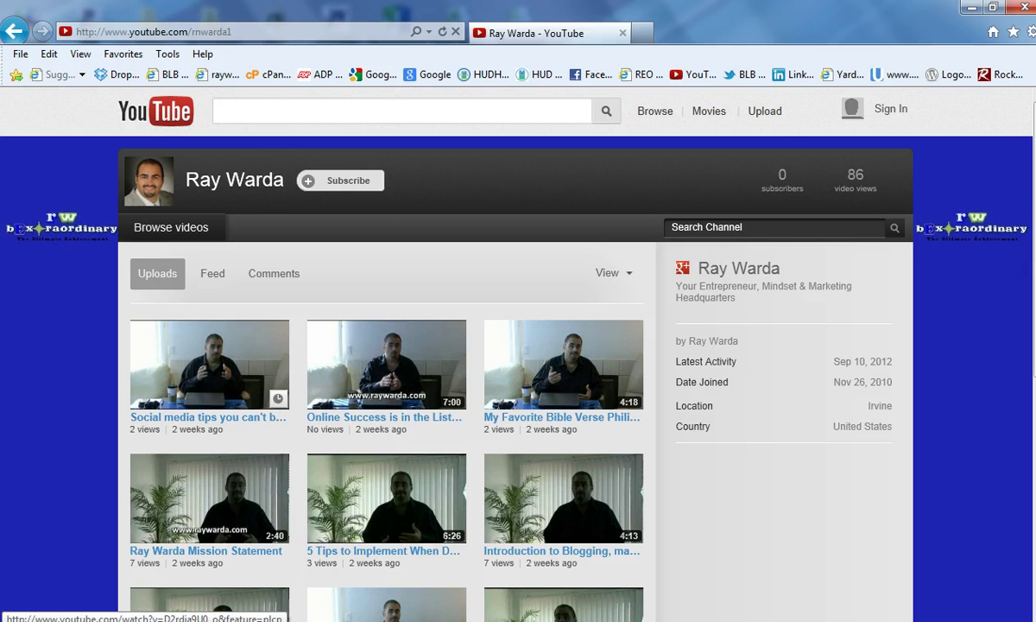
pyautogui.click(195, 351)
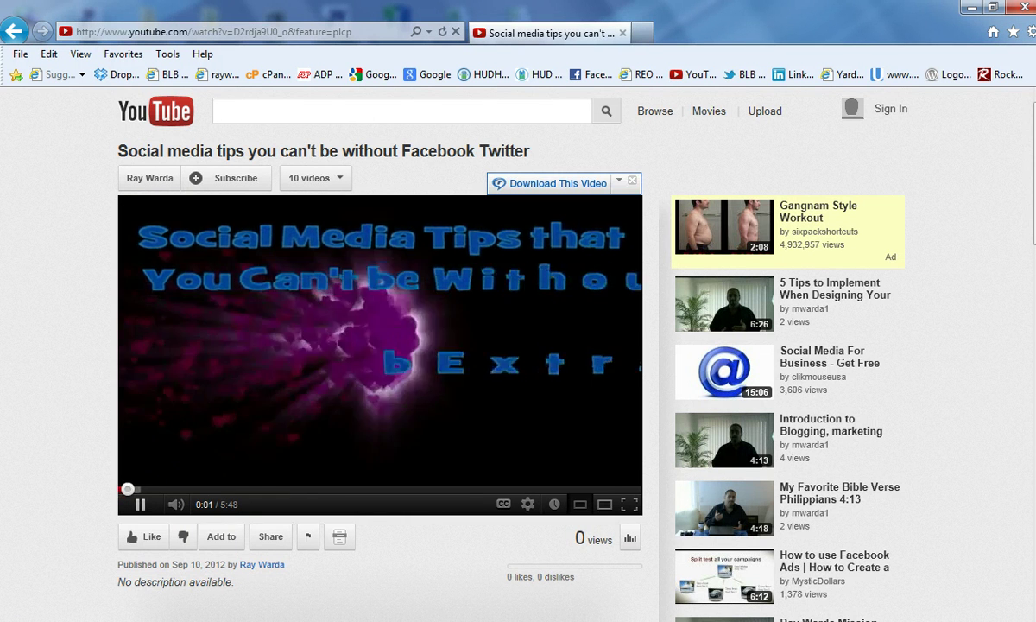
pyautogui.press('space')
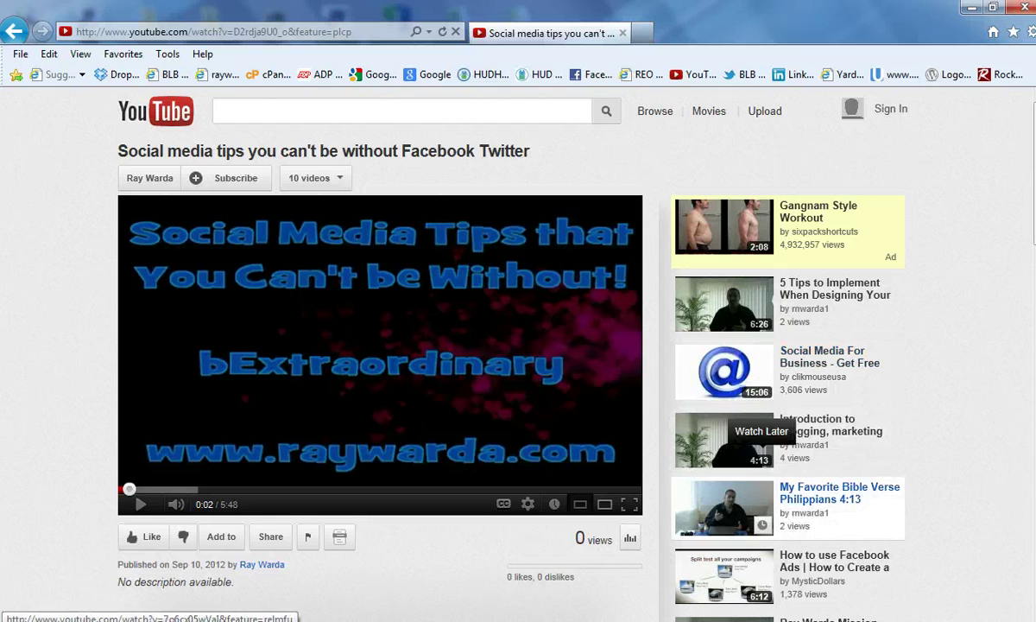
pyautogui.scroll(-4, 829, 482)
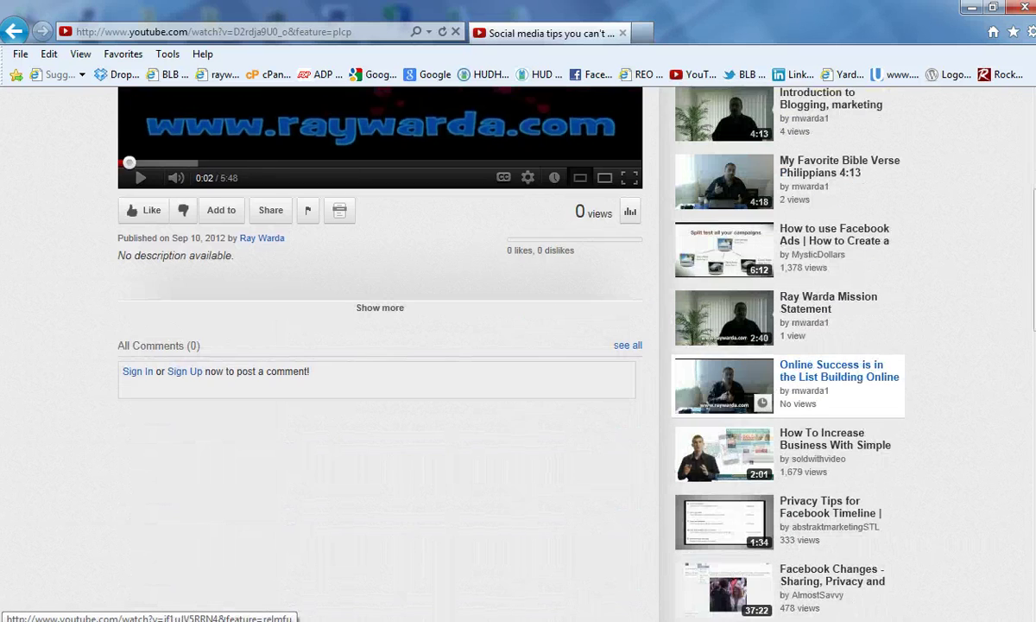
pyautogui.scroll(2, 759, 466)
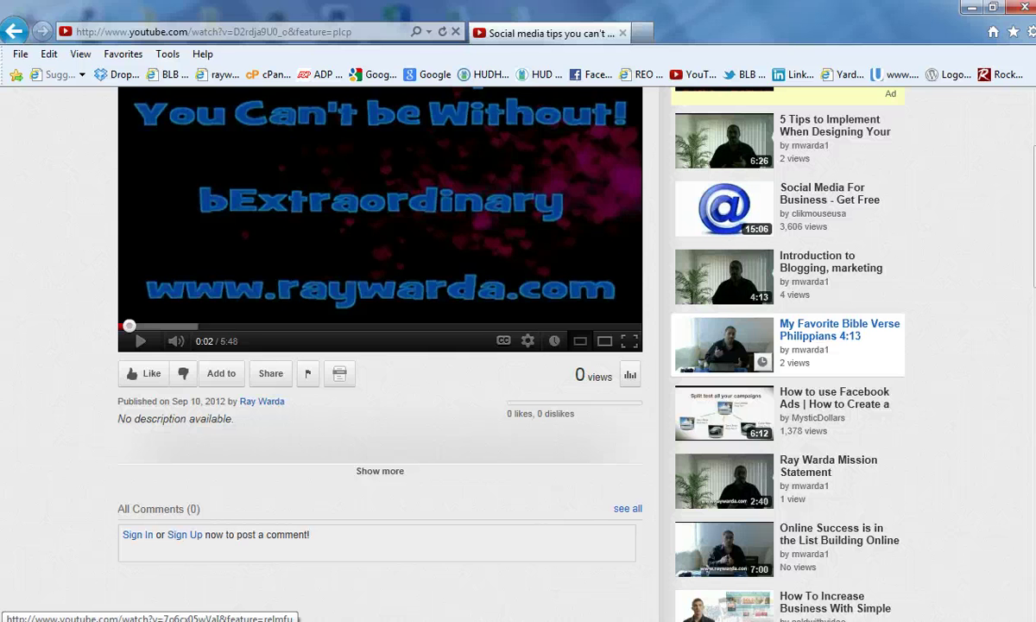
pyautogui.scroll(1, 760, 354)
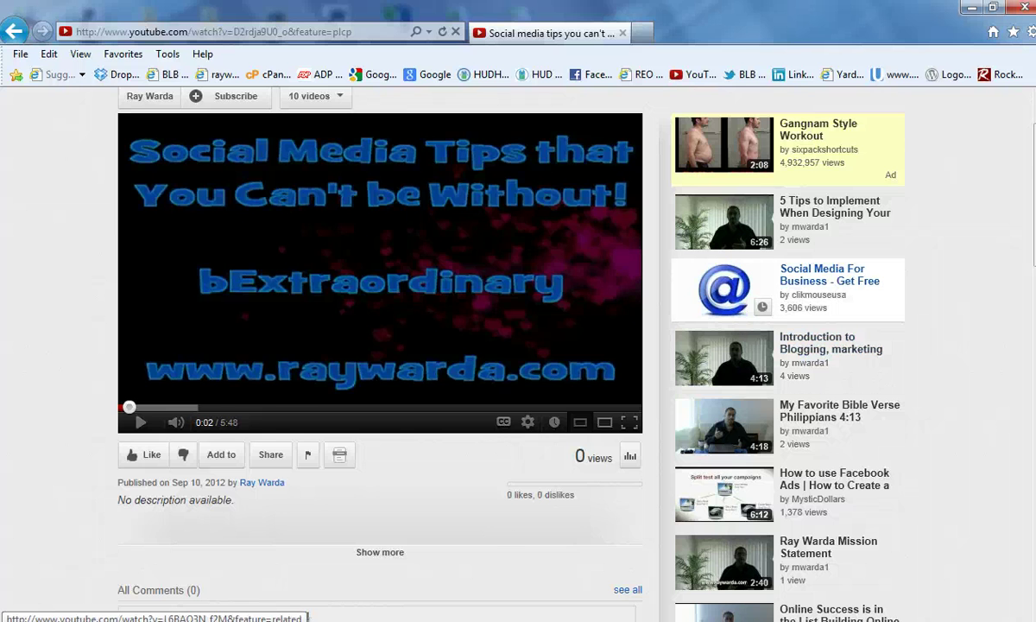
pyautogui.scroll(-2, 760, 354)
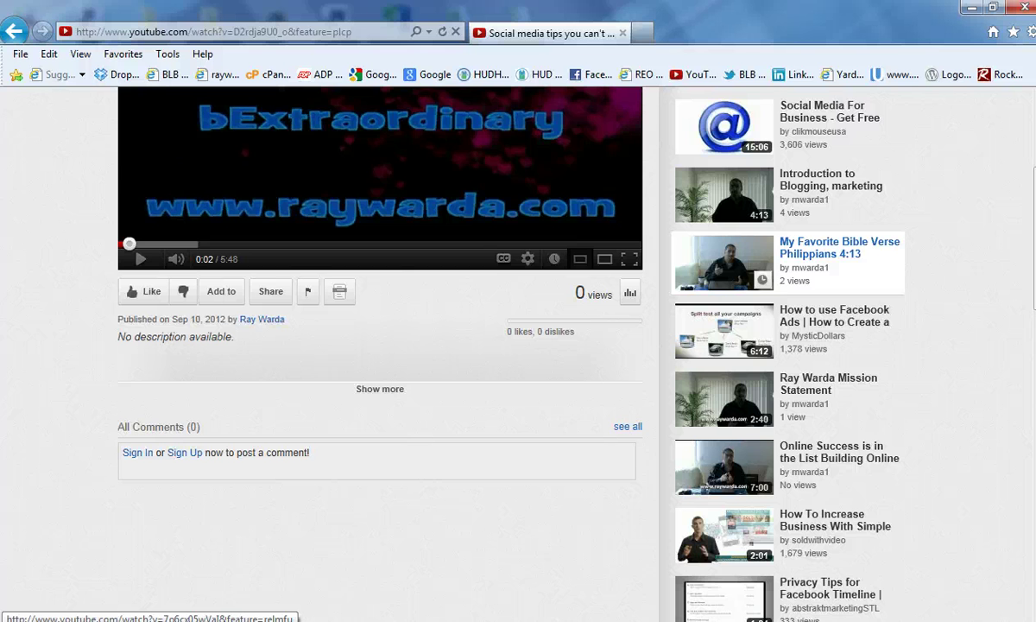
pyautogui.scroll(3, 829, 328)
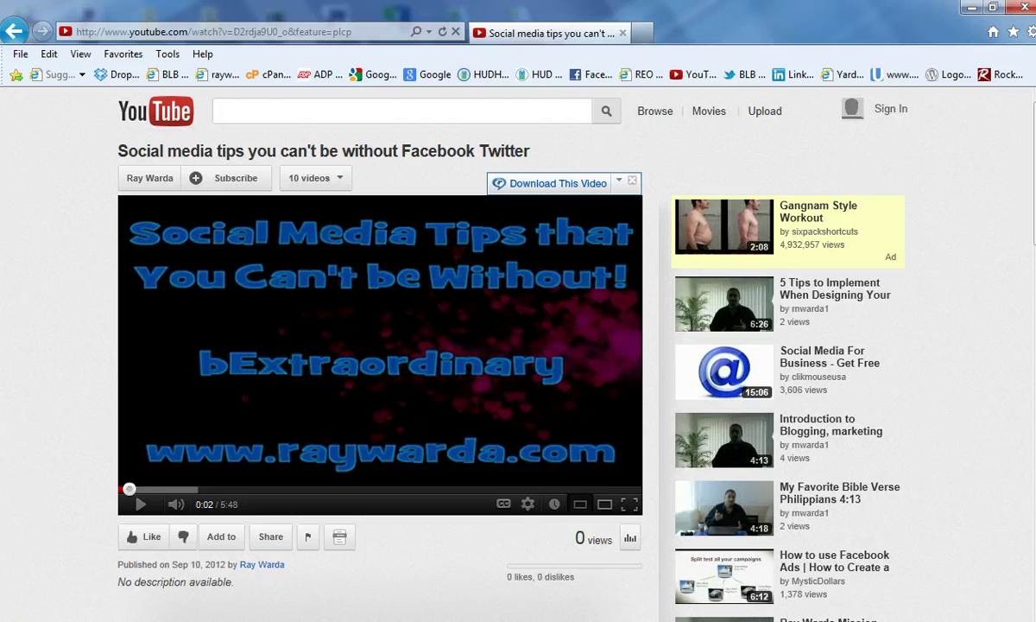
pyautogui.scroll(-2, 518, 346)
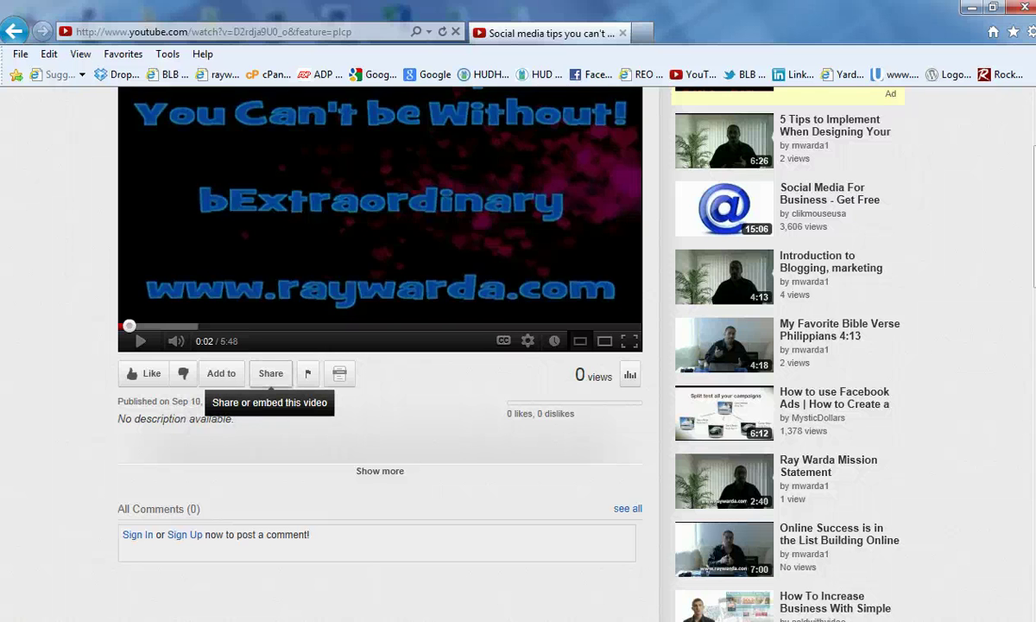
# Open the video's Share box and switch it to the long youtube.com/watch link.
pyautogui.click(270, 374)
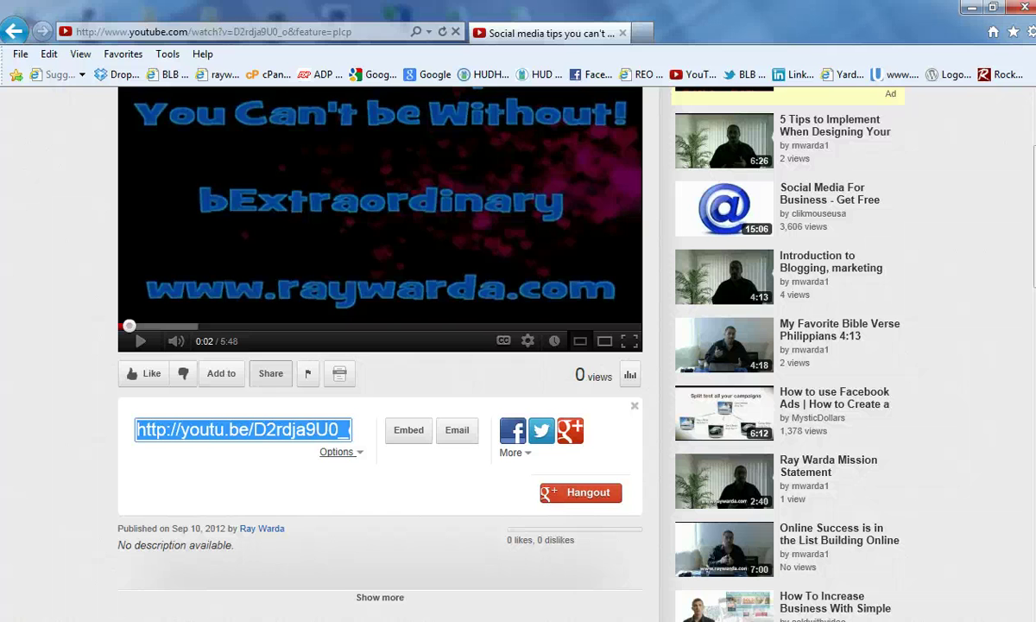
pyautogui.click(337, 452)
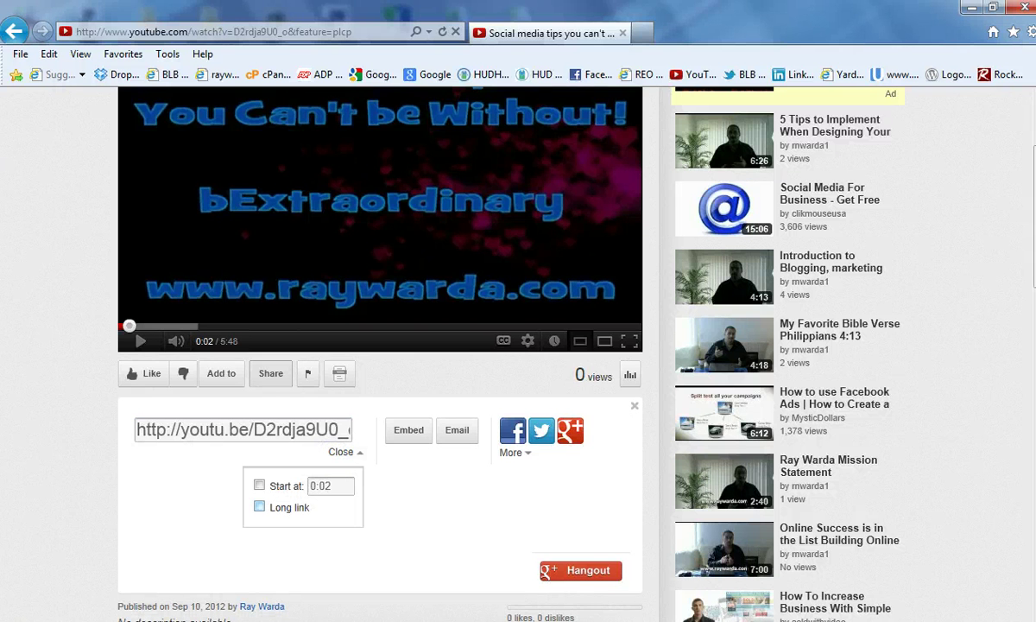
pyautogui.click(259, 507)
# Copy the long share link and bring Notepad to the front.
pyautogui.click(242, 430)
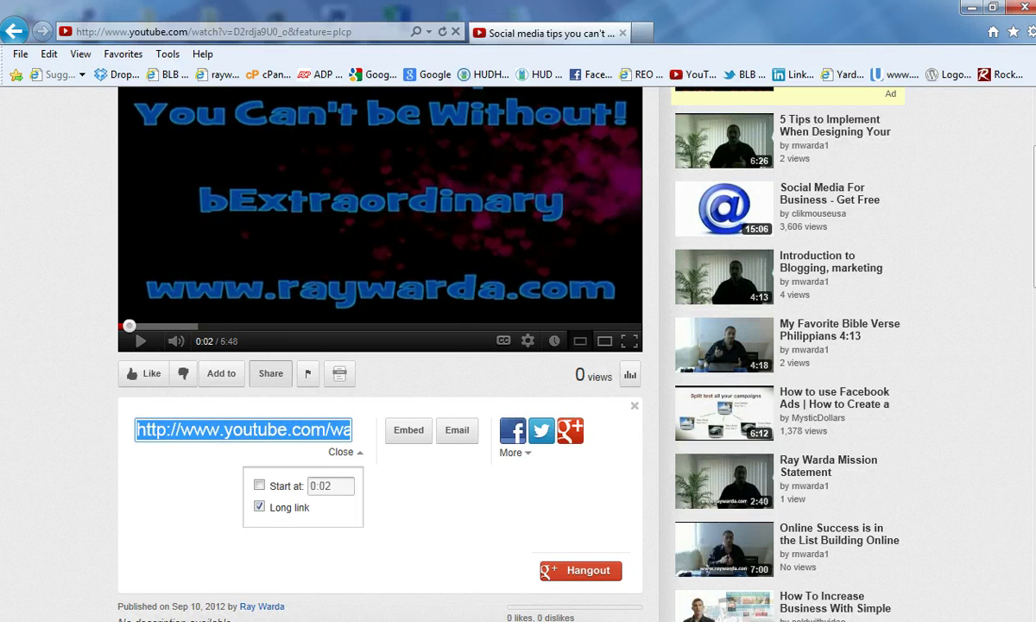
pyautogui.rightClick(216, 429)
pyautogui.click(259, 500)
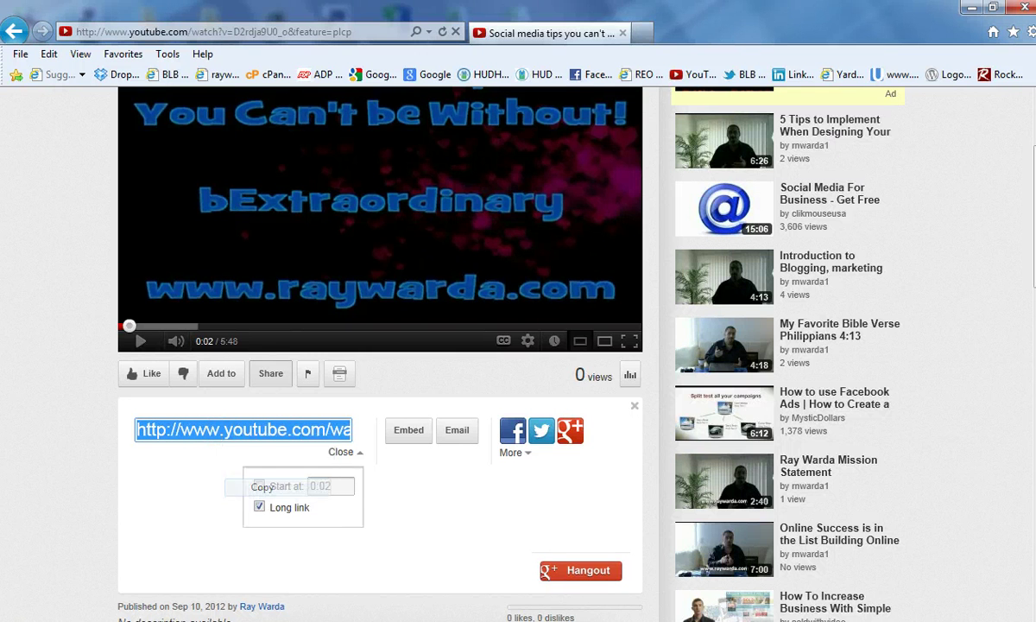
pyautogui.hotkey('alt', 'Tab')
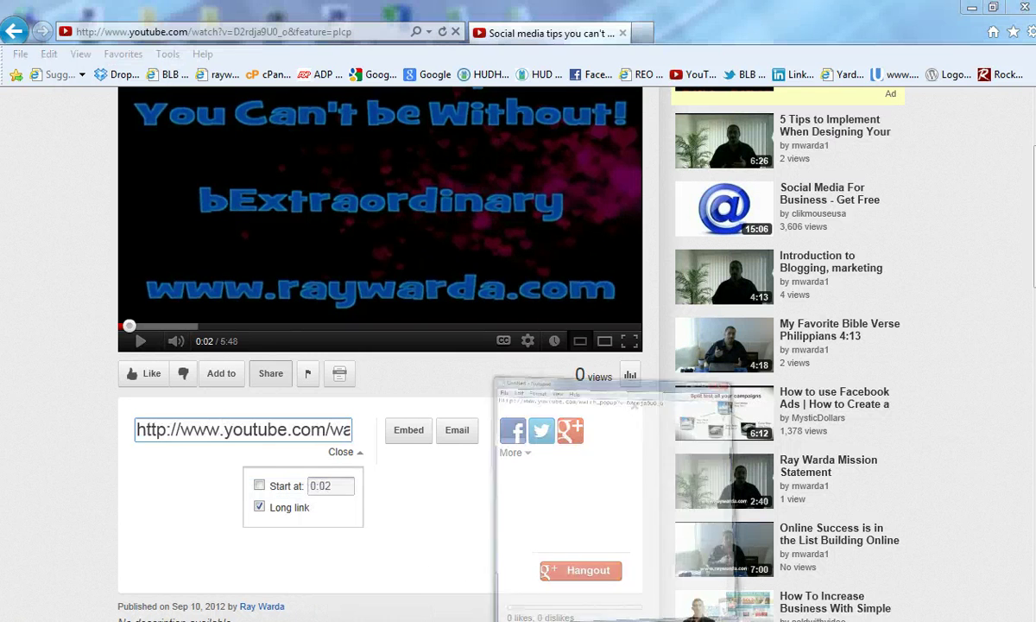
# Replace the old link in Notepad with the copied YouTube watch link.
pyautogui.hotkey('ctrl', 'v')
pyautogui.moveTo(909, 183); pyautogui.dragTo(557, 182)
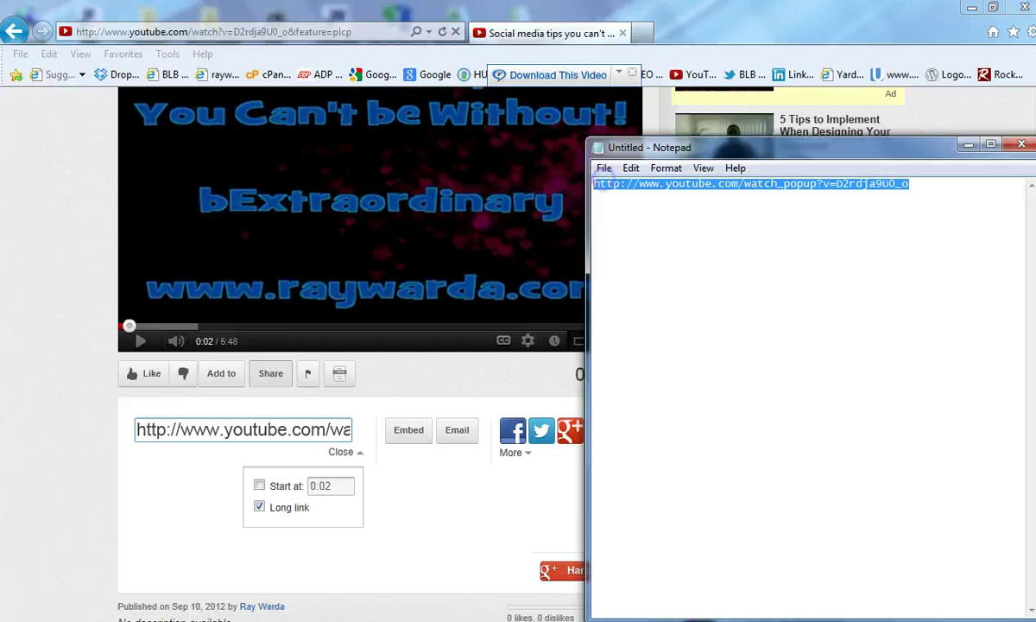
pyautogui.press('Delete')
pyautogui.click(592, 196)
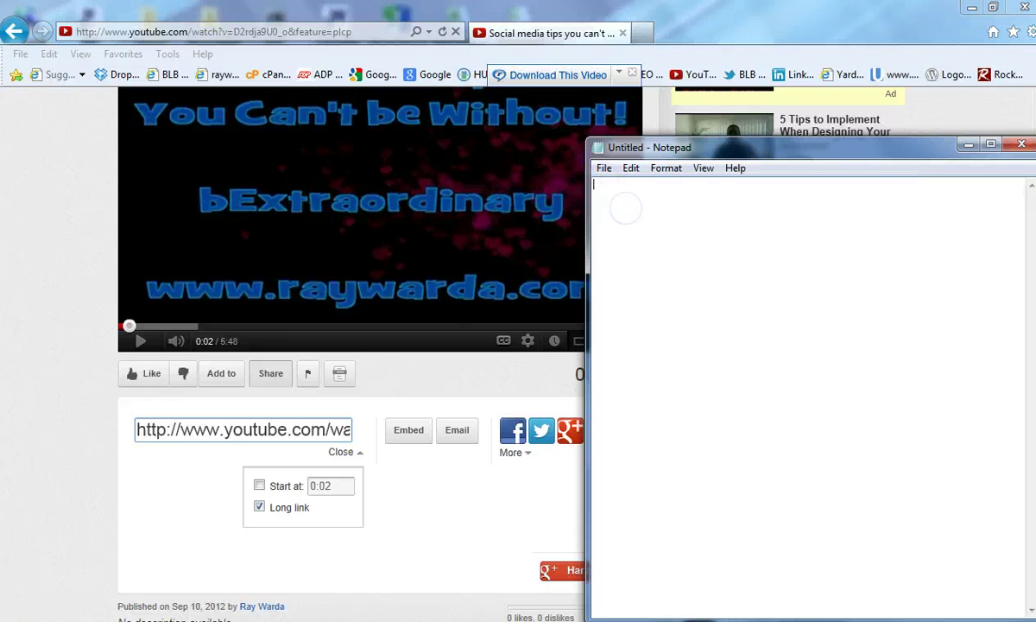
pyautogui.hotkey('ctrl', 'v')
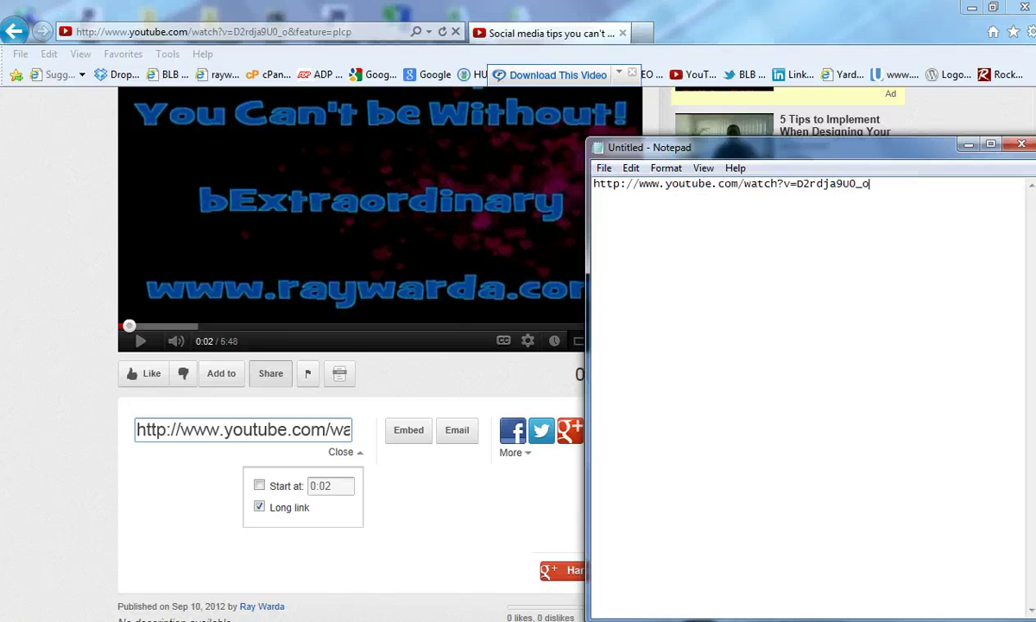
pyautogui.moveTo(777, 145); pyautogui.dragTo(751, 145)
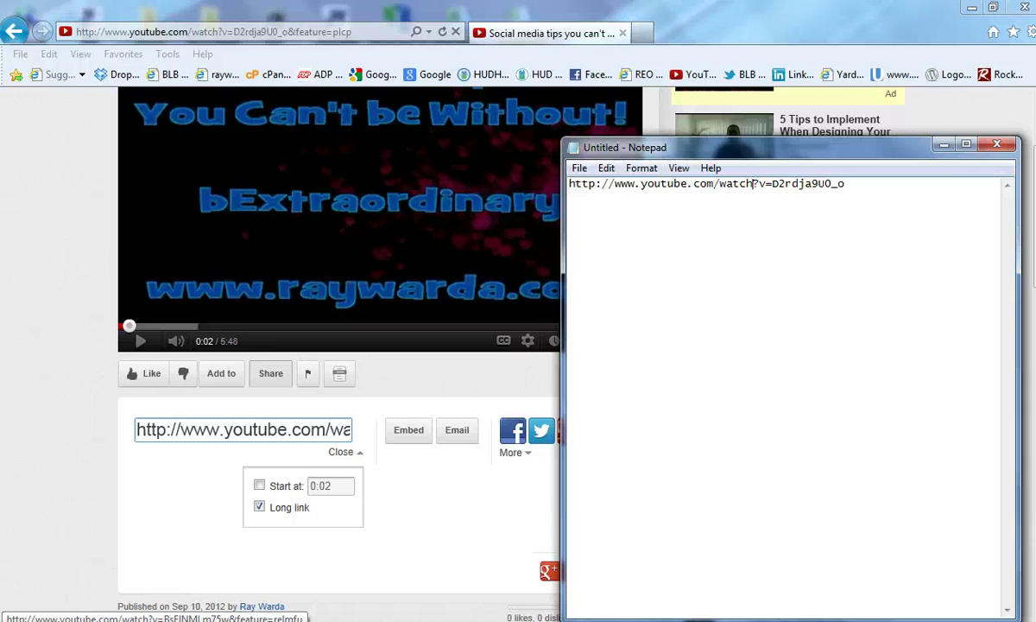
pyautogui.write('_popup')
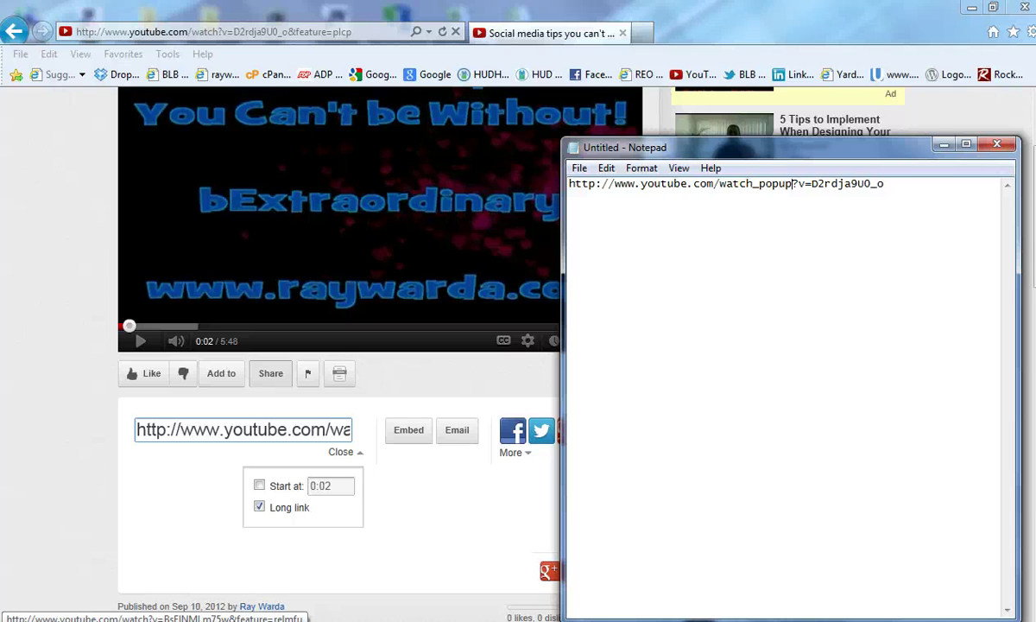
pyautogui.moveTo(886, 183); pyautogui.dragTo(568, 183)
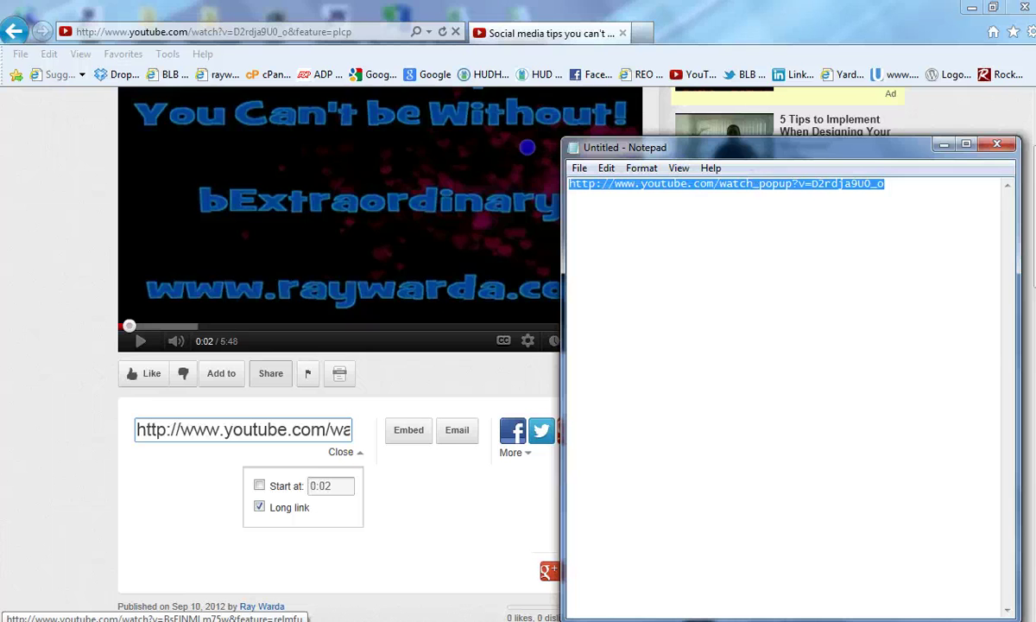
pyautogui.rightClick(580, 177)
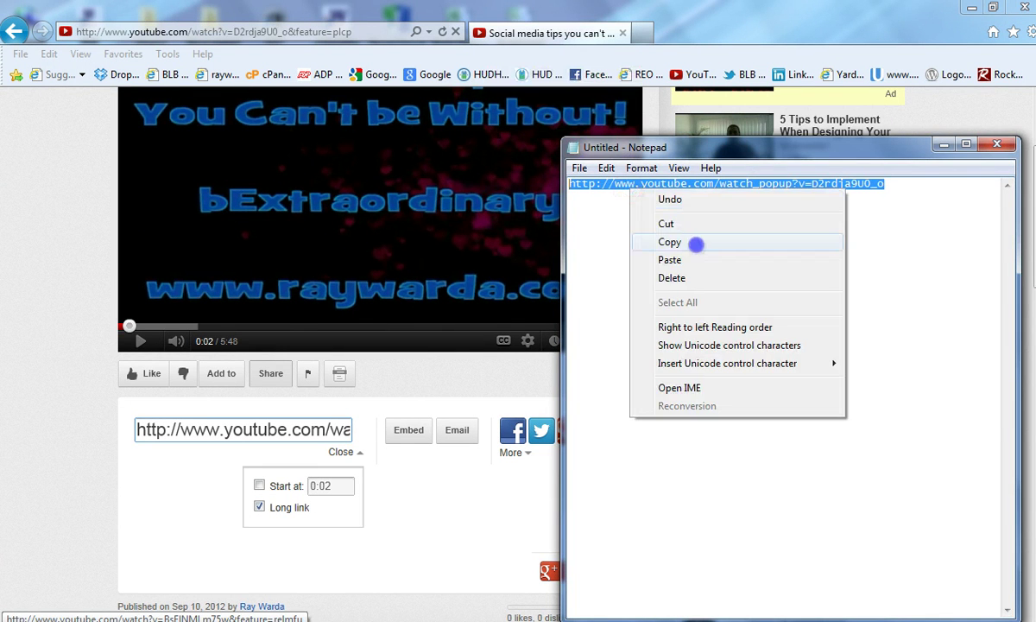
pyautogui.click(639, 227)
pyautogui.click(944, 144)
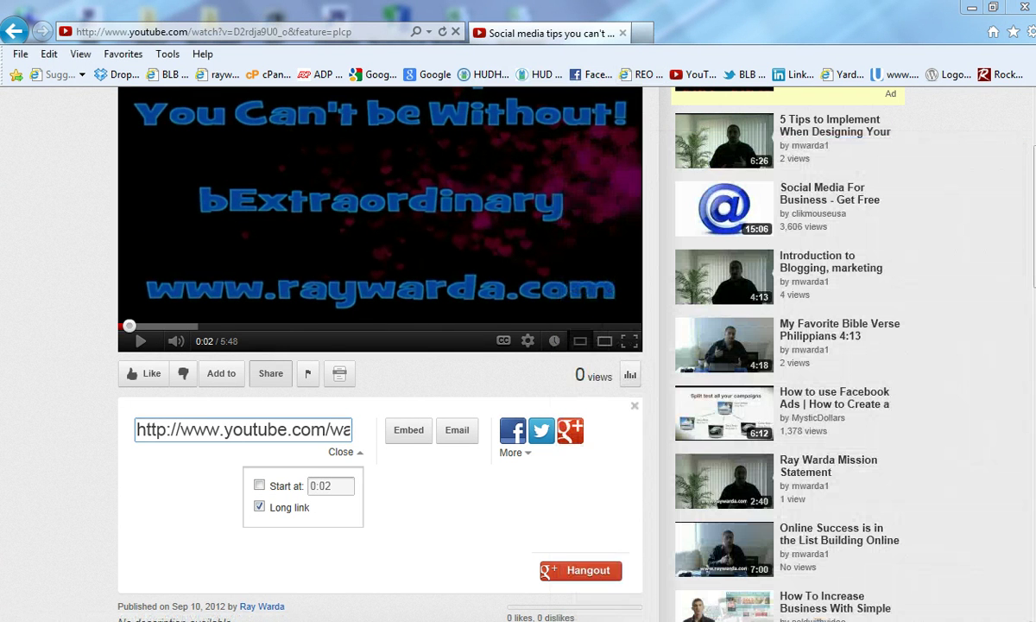
# Load the watch_popup link in a new tab, dropping the autocompleted &rel=0 ending.
pyautogui.click(938, 340)
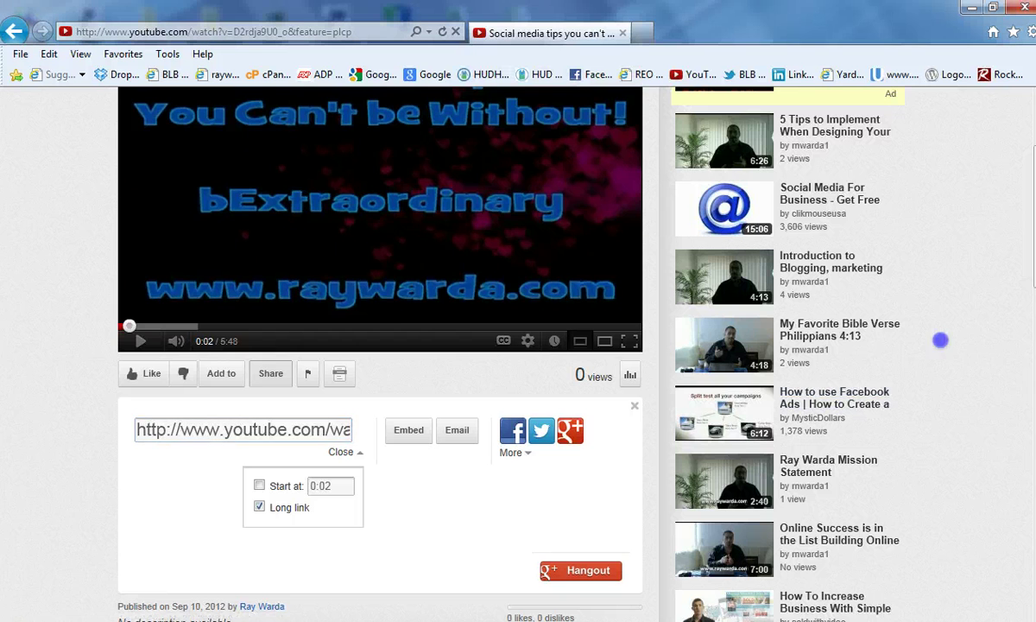
pyautogui.scroll(3, 938, 340)
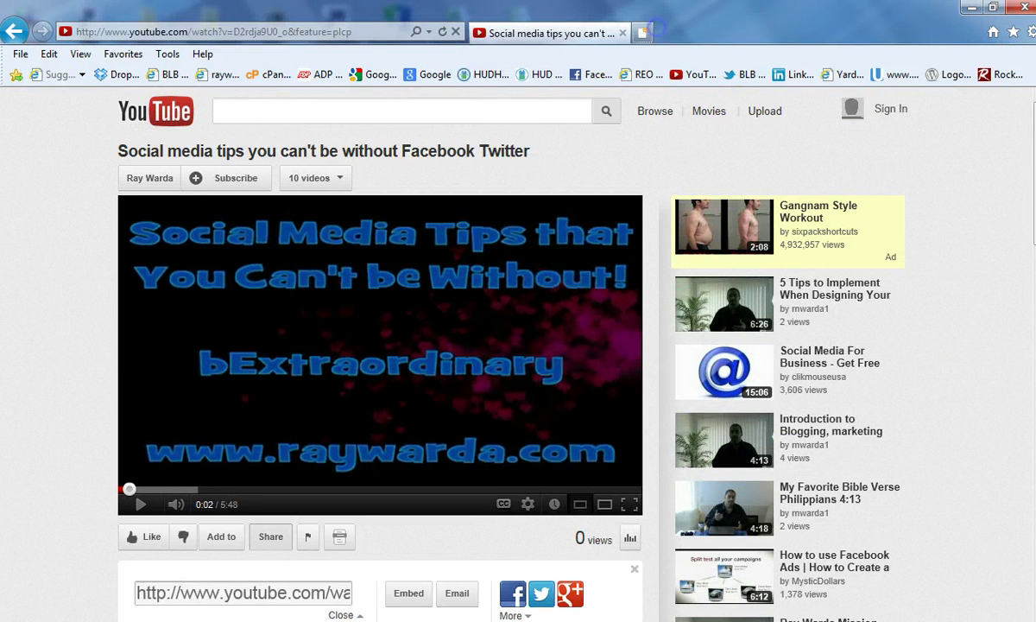
pyautogui.click(640, 32)
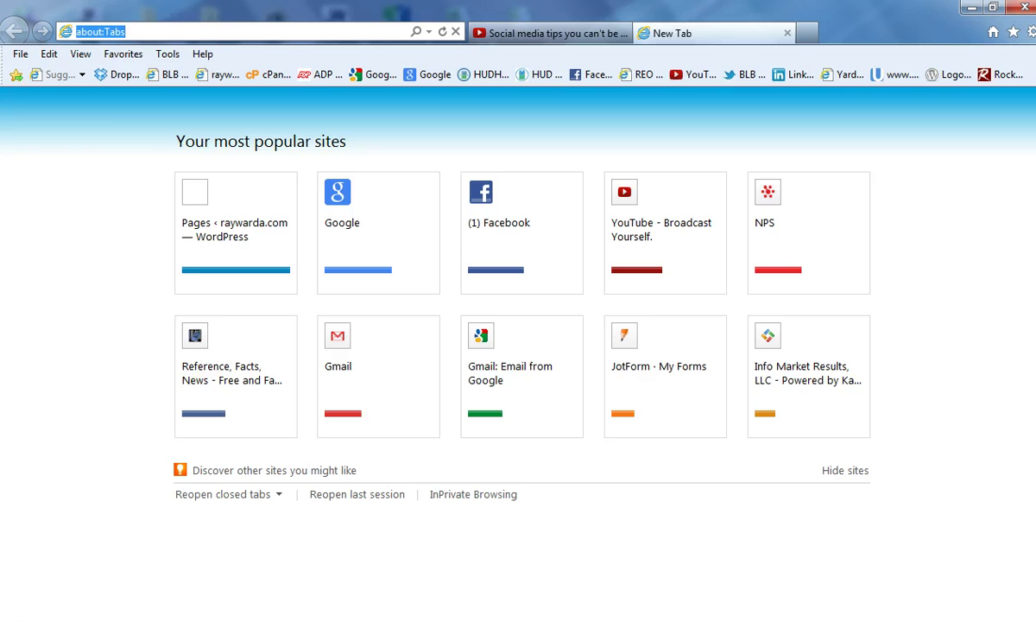
pyautogui.hotkey('ctrl', 'v')
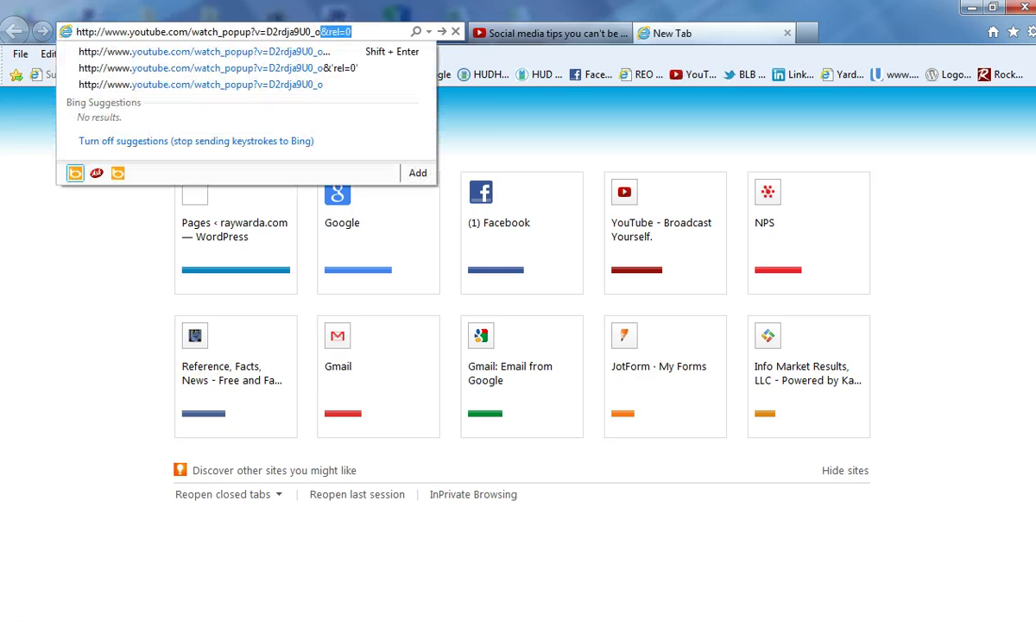
pyautogui.press('Delete')
pyautogui.press('Return')
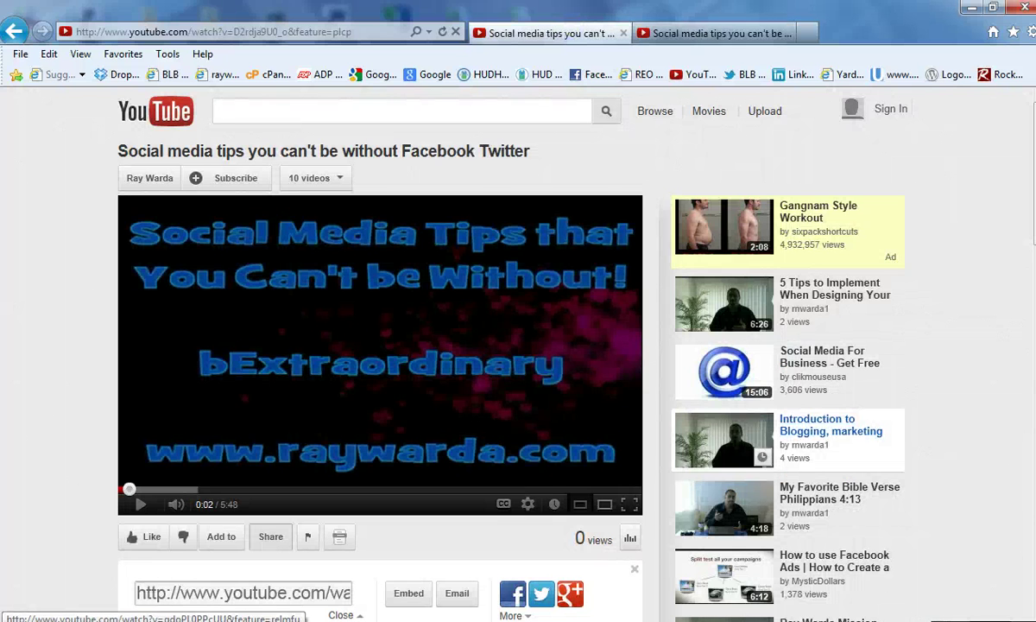
# Switch to the watch_popup tab to see the video playing full-window.
pyautogui.click(716, 33)
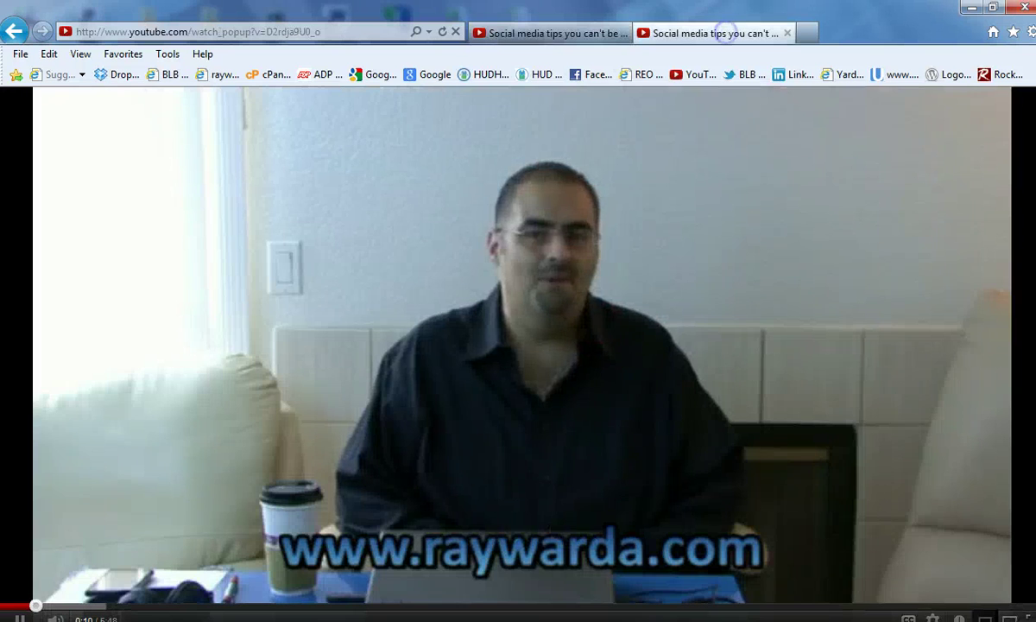